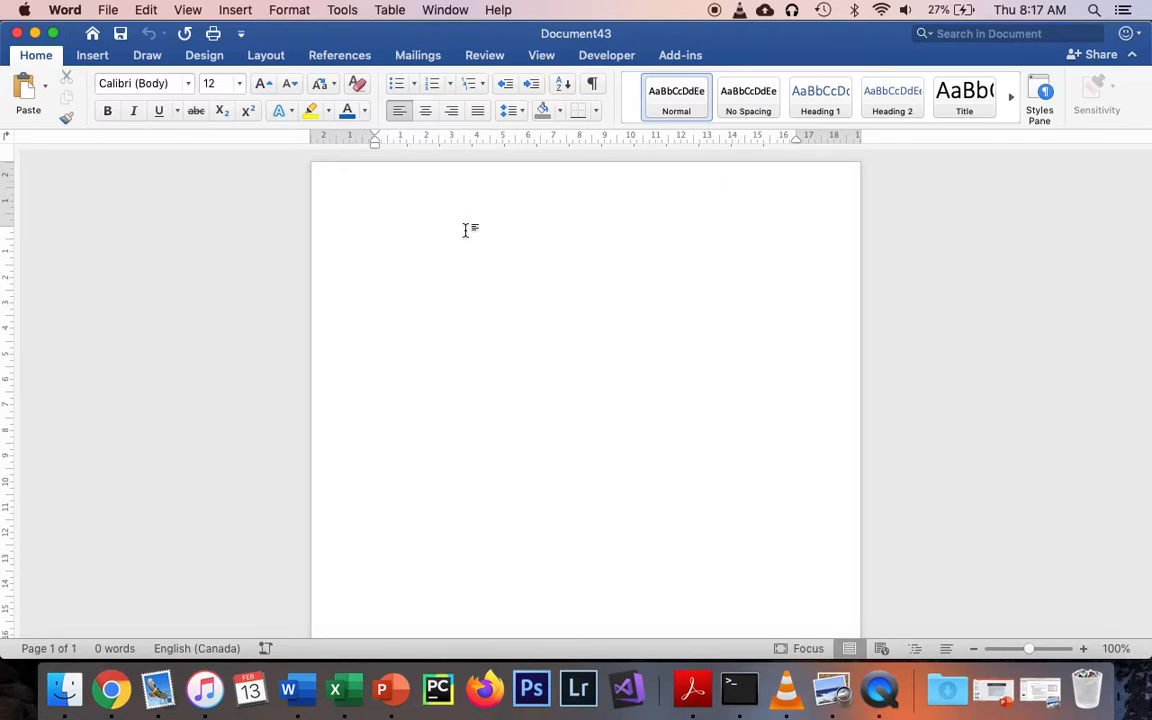
Open the Document margin settings for the blank document from the vertical ruler.
double_click(9, 204)
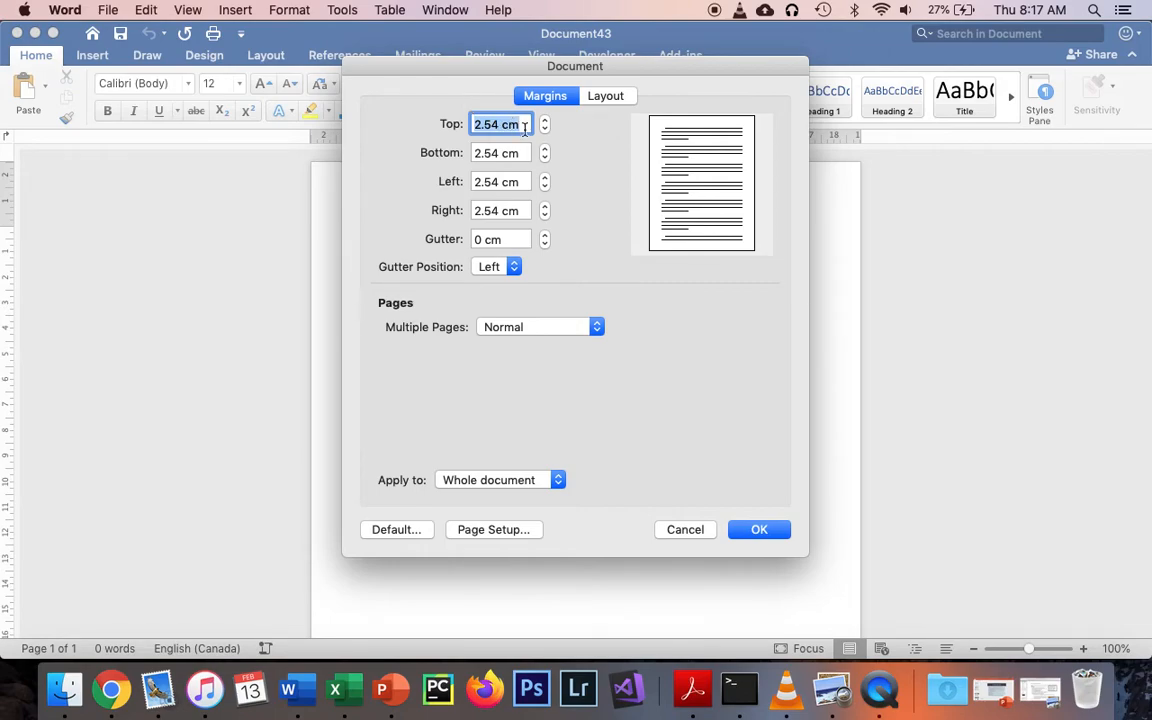
Change the document's top margin to 5.08 cm and apply it.
left_click_drag(499, 124, 442, 123)
type("5.08")
key("Return")
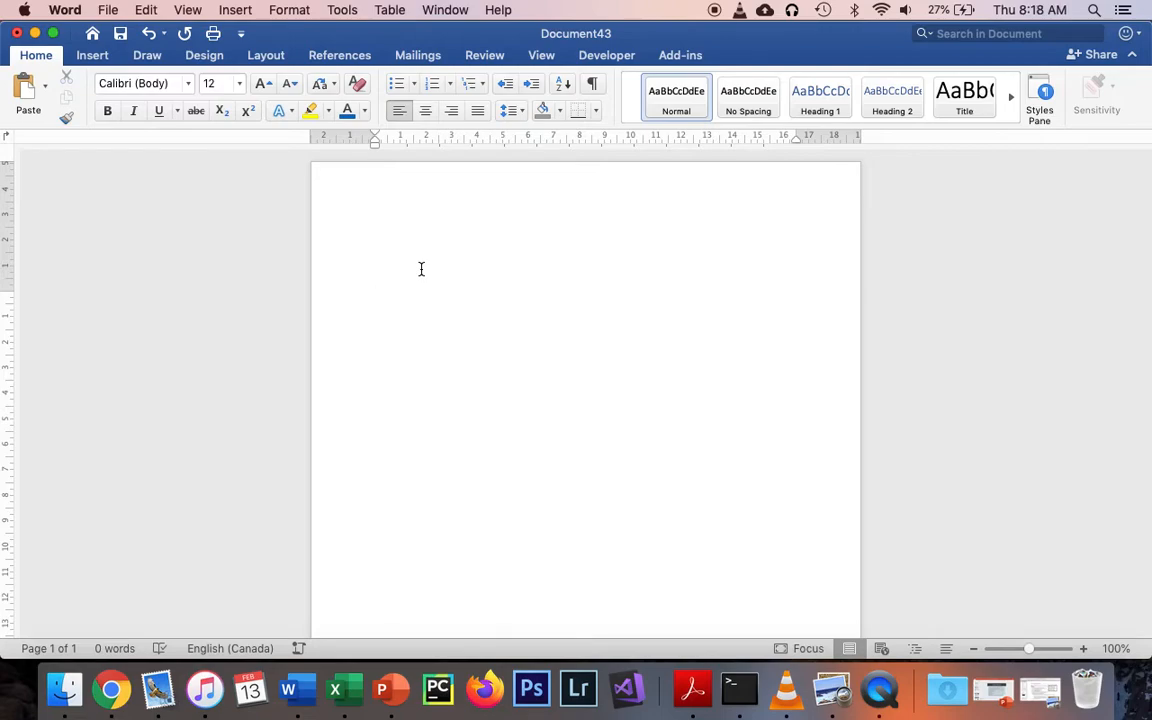
Set the document font to Times.
left_click(519, 114)
left_click(519, 115)
left_click(188, 84)
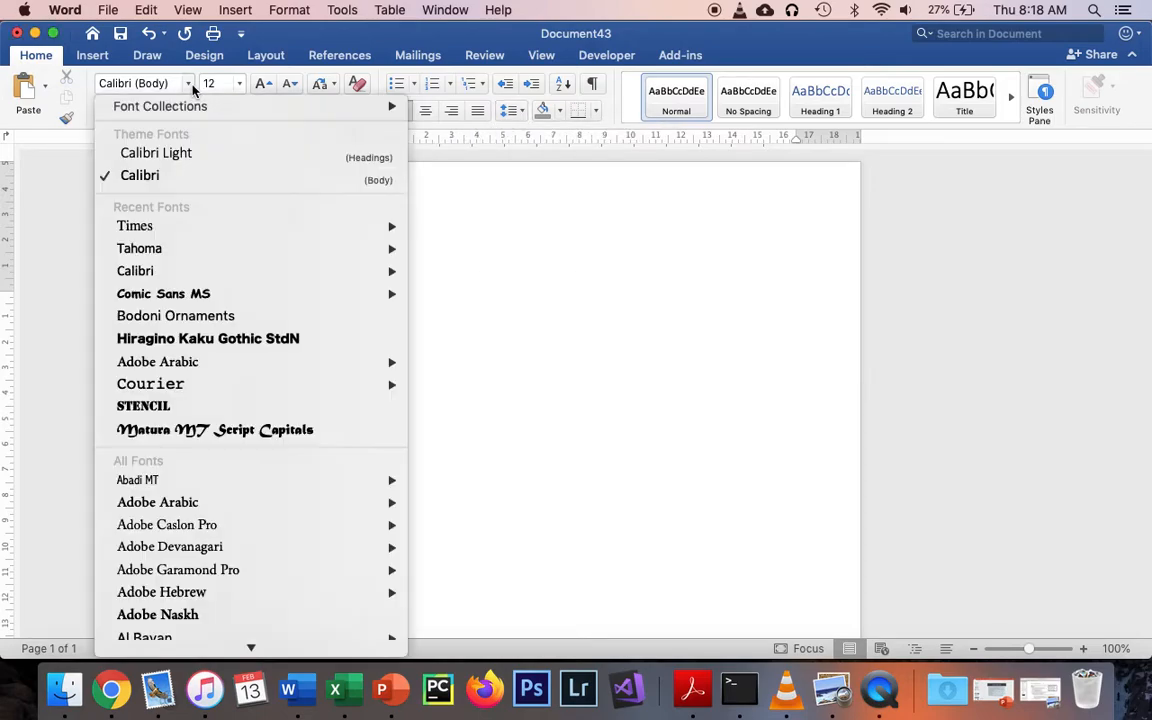
left_click(160, 226)
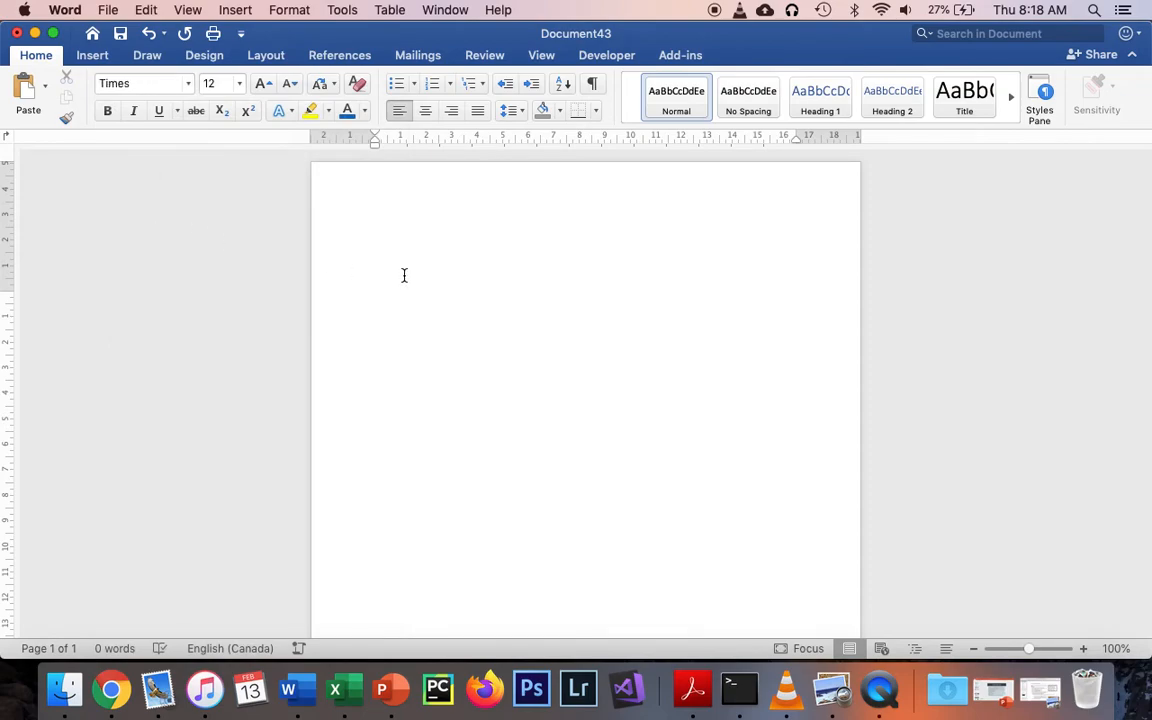
Type the date February 13, 2020, using AutoComplete, followed by a blank line.
left_click(1035, 9)
left_click(492, 352)
type("Febru")
key("Return")
type("1")
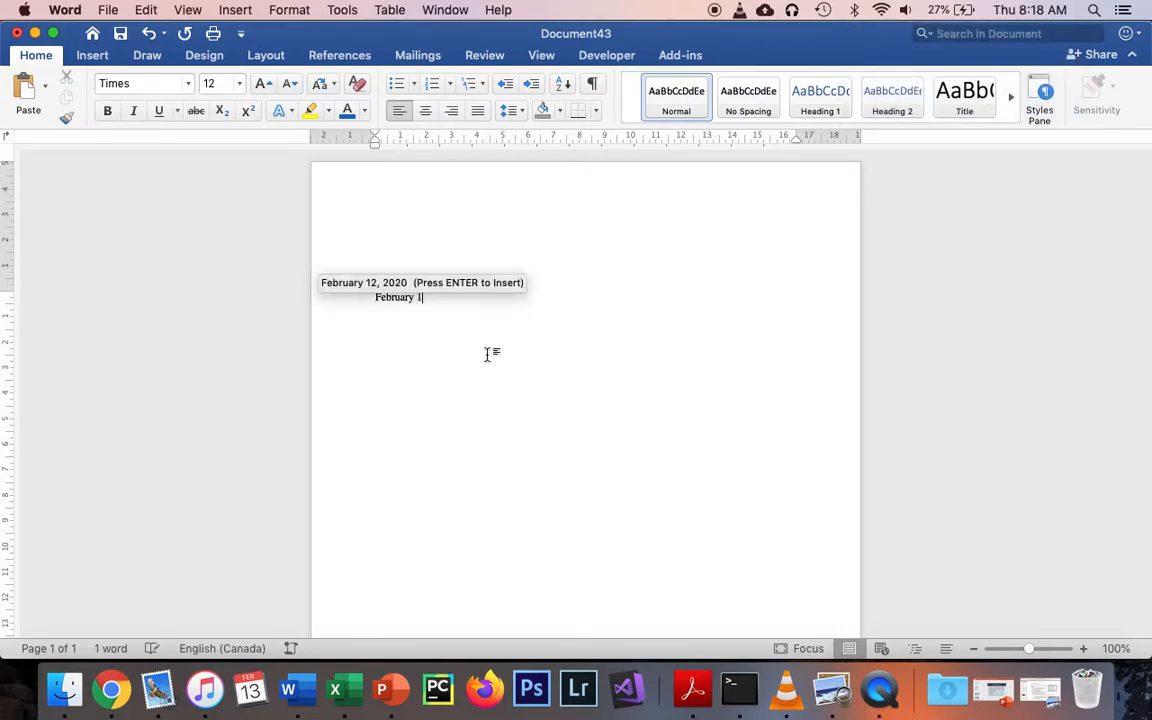
type("3,")
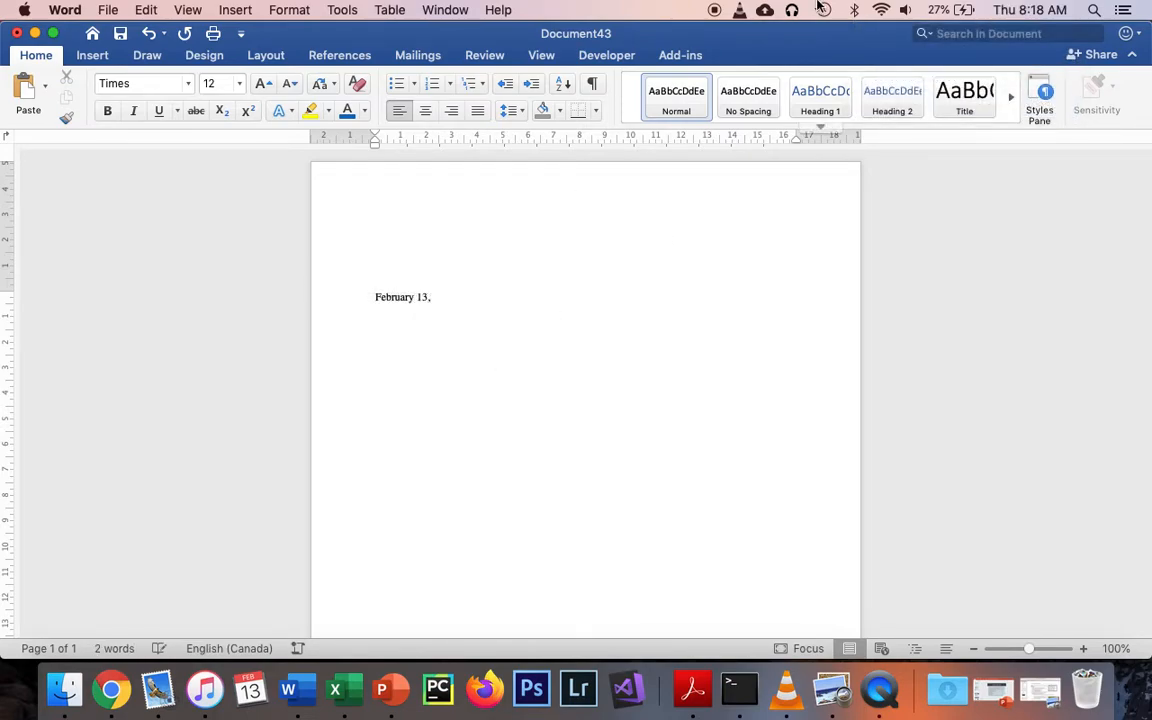
left_click(1049, 7)
left_click(1049, 7)
type("2020")
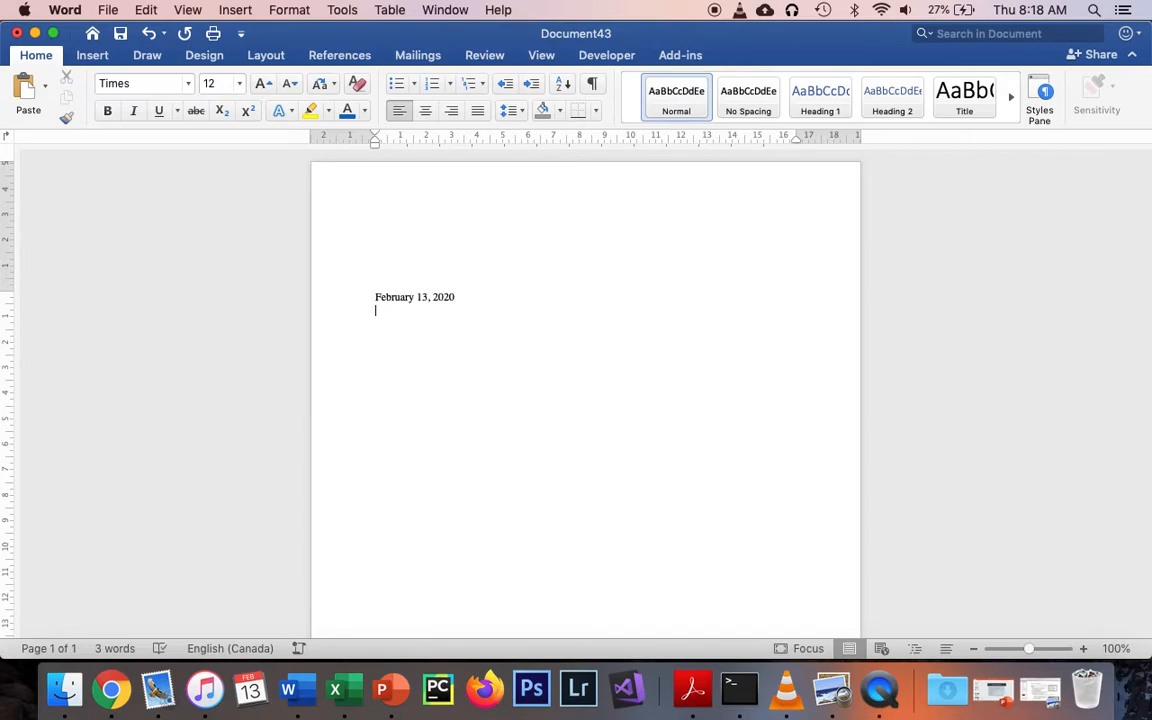
key("Return")
Type the recipient's name and postal address on separate lines.
key("Return")
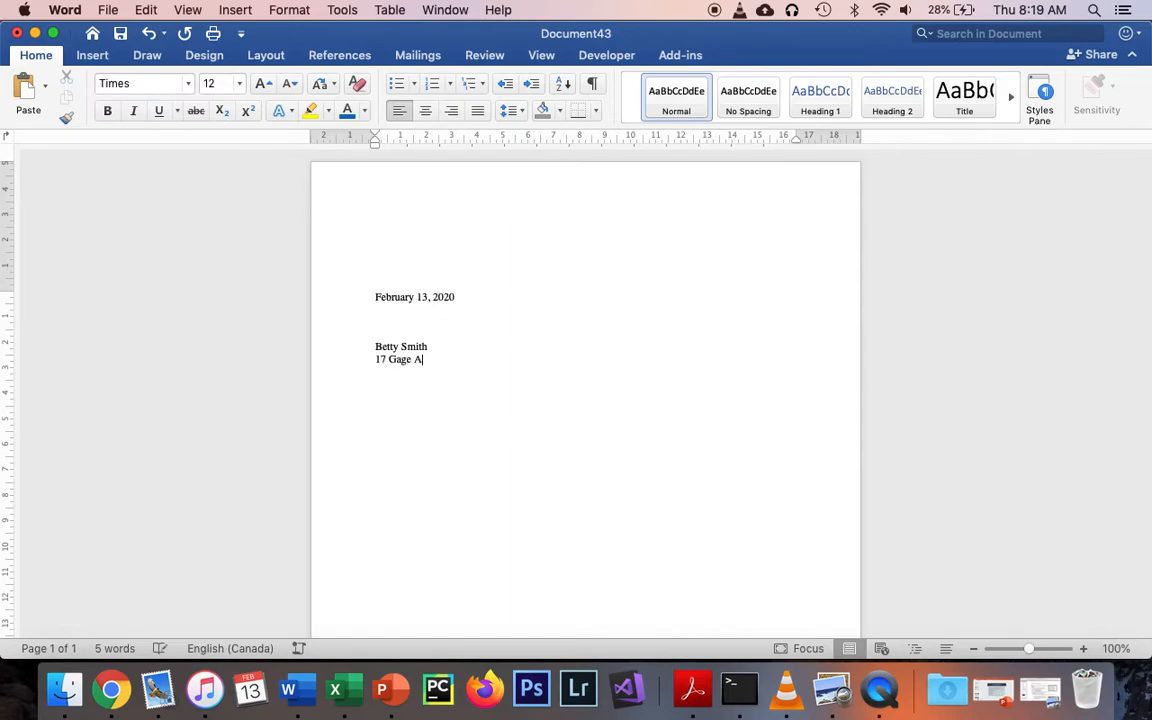
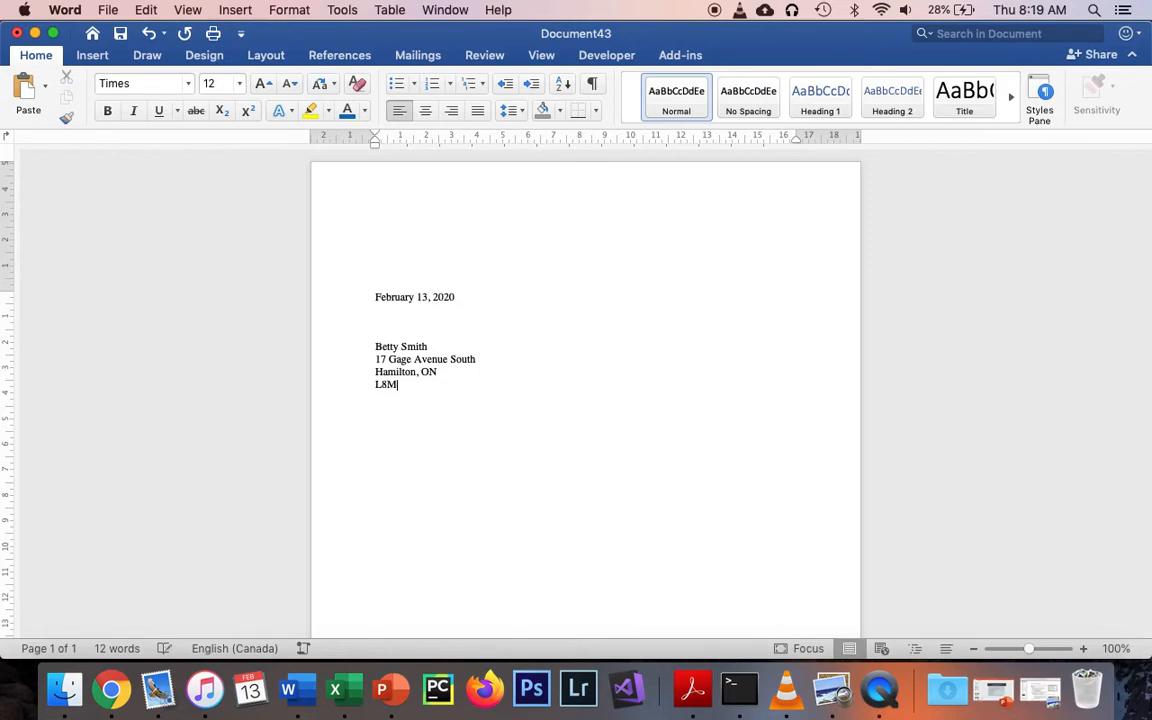
Join the postal code onto the city and province line and fix the commas.
left_click(377, 384)
key("BackSpace")
type(",")
left_click(439, 372)
key("BackSpace")
key("BackSpace")
Spell out Ontario with a trailing comma and add the salutation addressing the recipient.
type("ntario,")
left_click(598, 378)
key("Return")
key("Return")
type("Dear M")
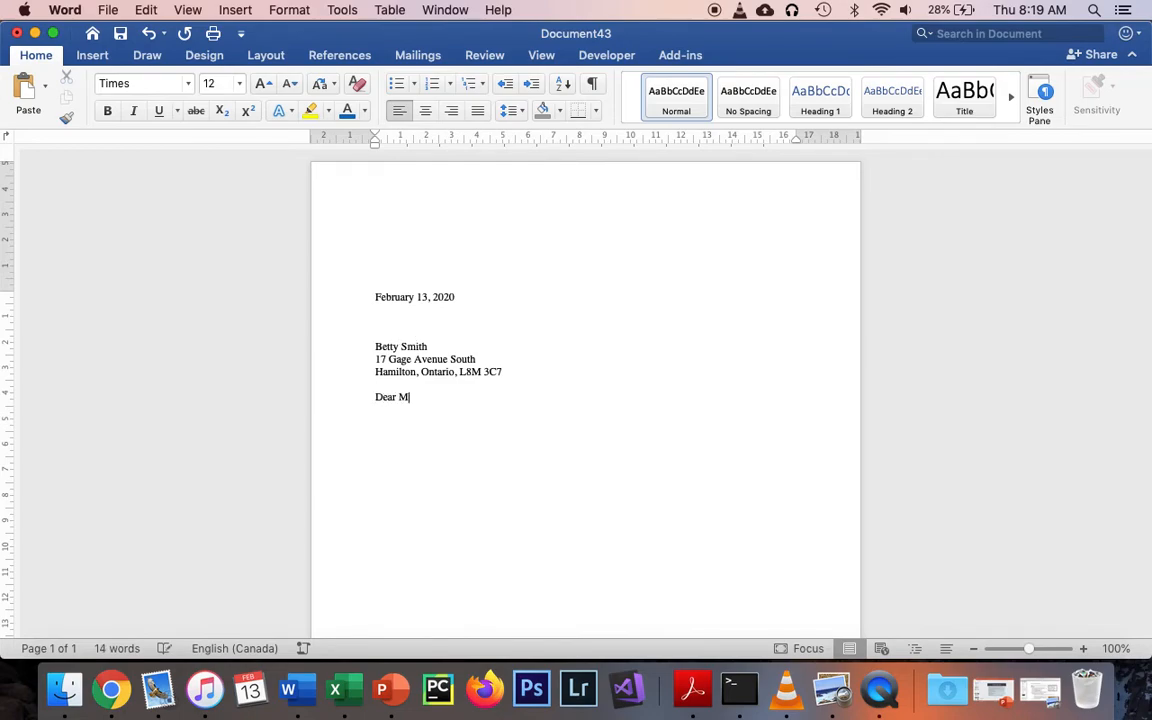
type("s. Smith,")
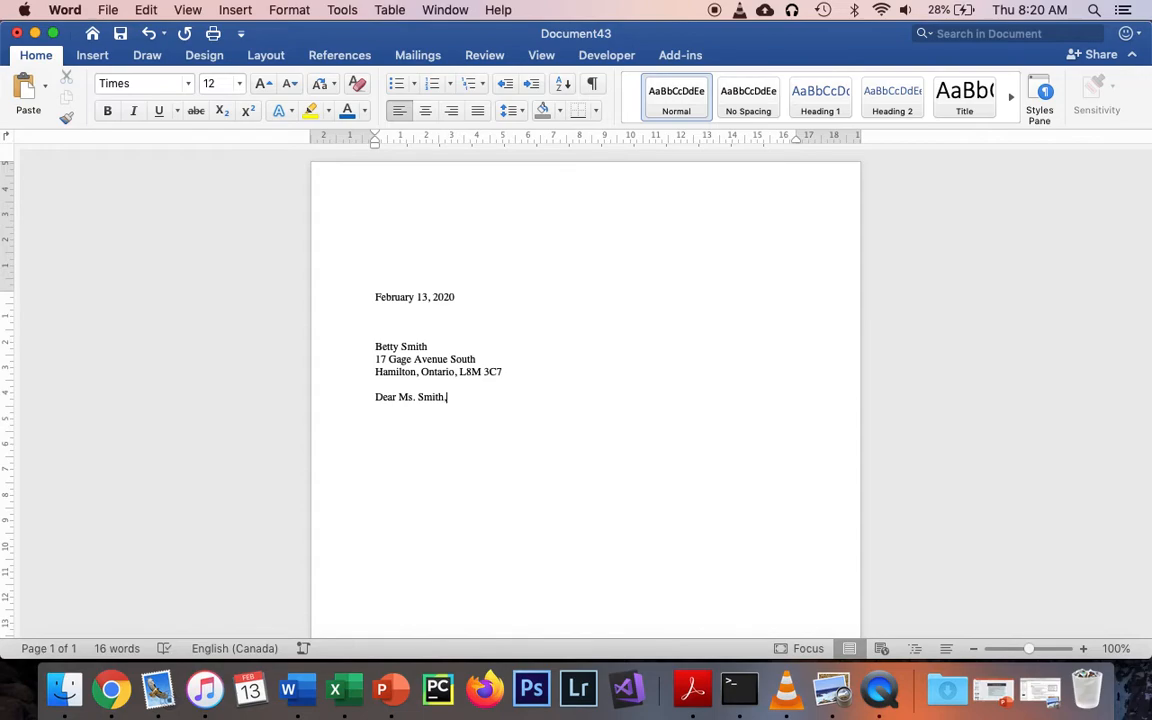
Copy the body text from the assignment instructions document and paste it below the salutation.
key("Return")
key("super+grave")
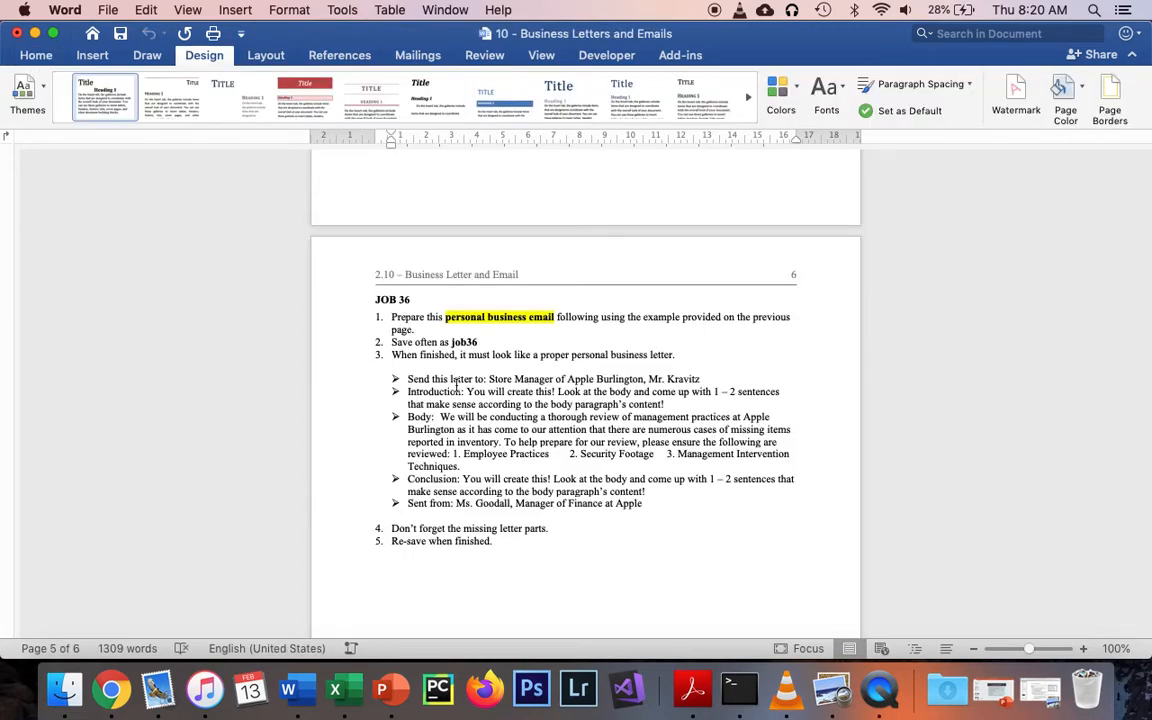
scroll(450, 423, "up", 20)
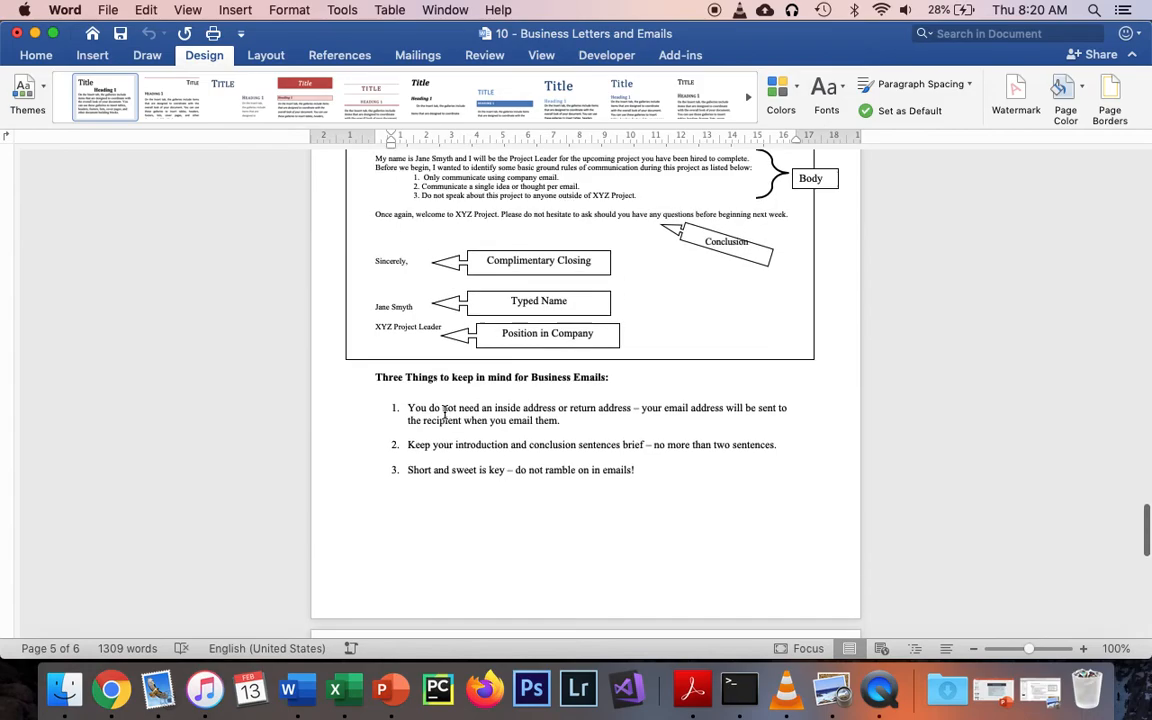
scroll(445, 412, "down", 2)
left_click_drag(440, 412, 793, 511)
key("super+c")
key("super+grave")
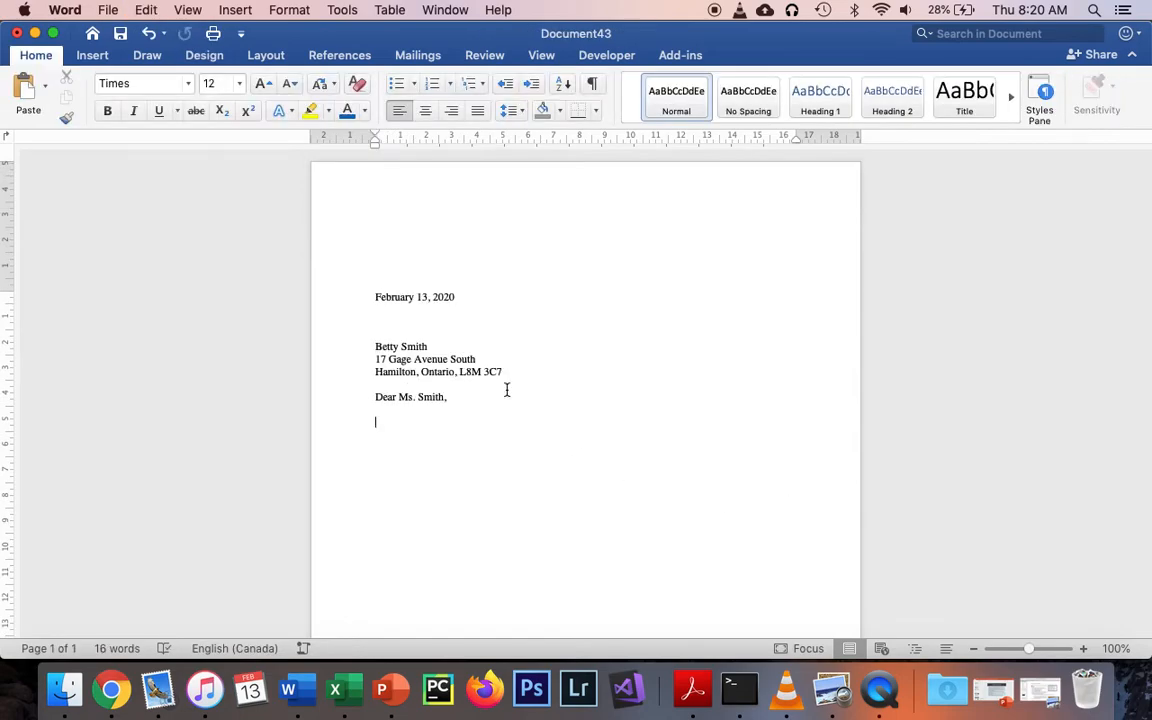
key("super+v")
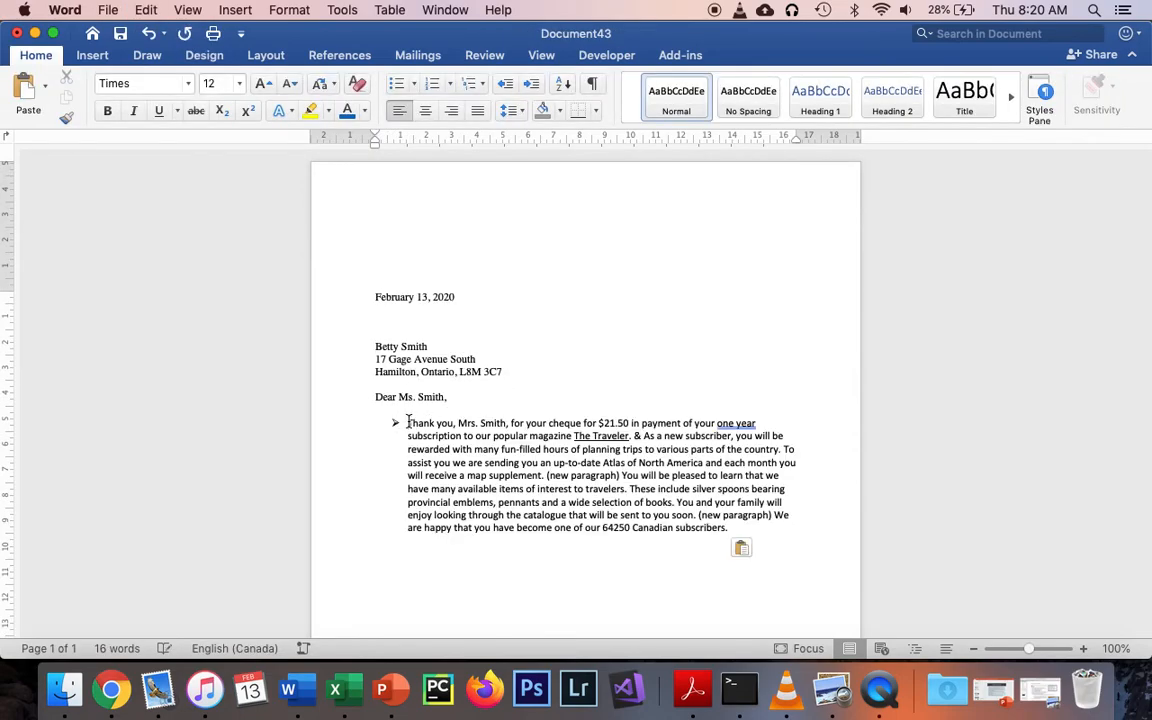
left_click(408, 425)
key("BackSpace")
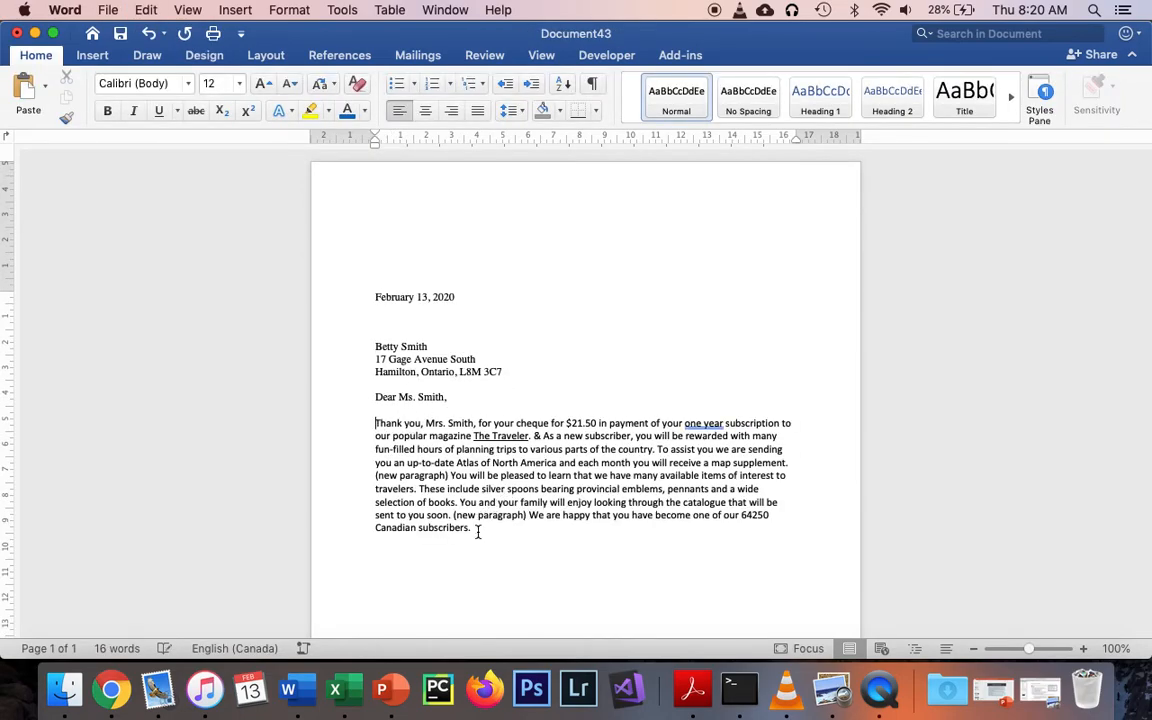
Clear the pasted paragraph's formatting and set it in Times.
left_click_drag(476, 531, 375, 423)
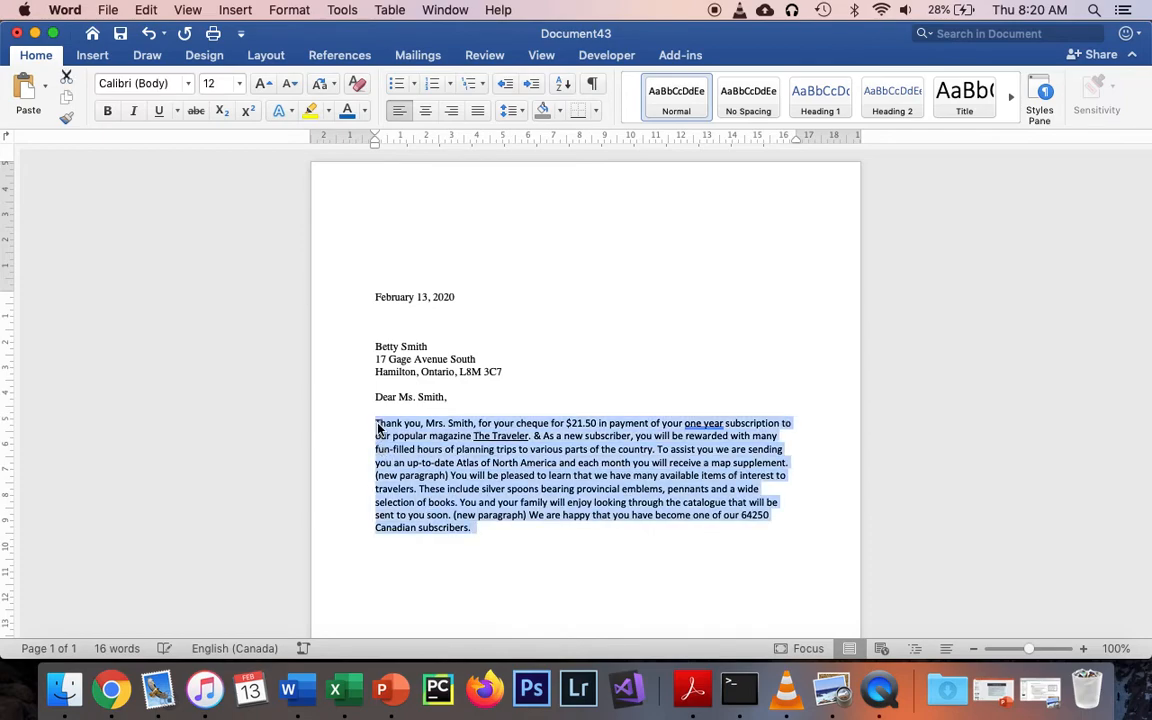
left_click(358, 84)
left_click(140, 84)
type("T")
key("Return")
left_click(542, 509)
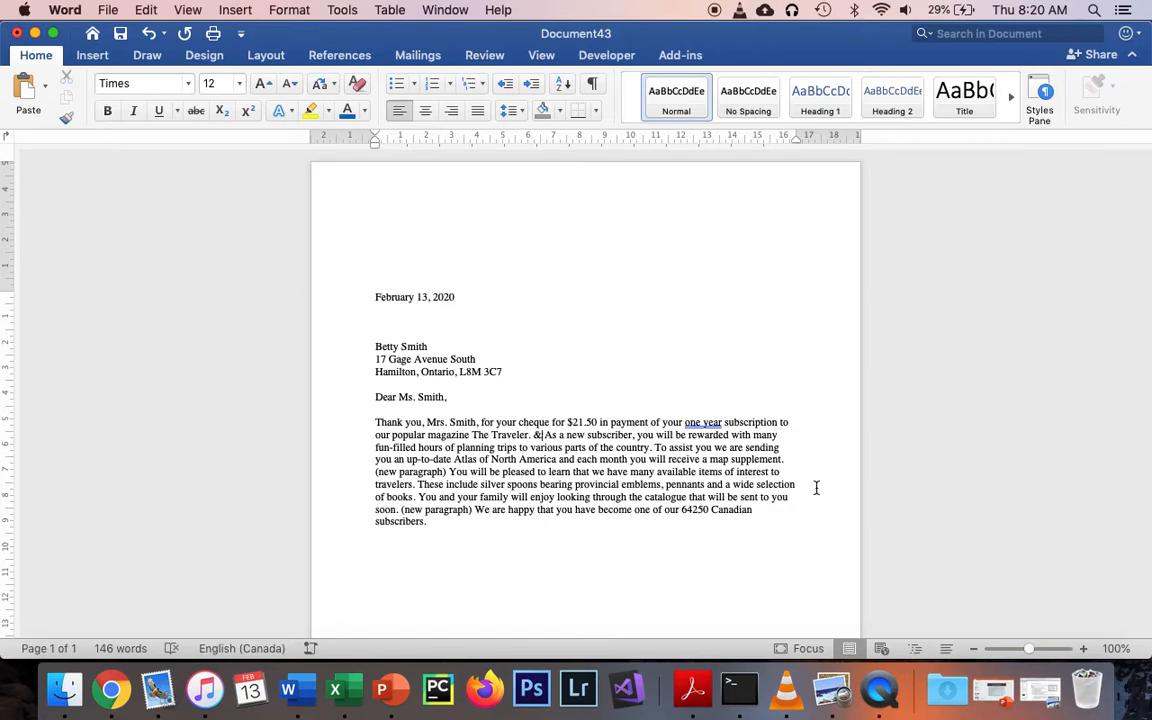
Remove the stray & and start a separate paragraph at 'As a new subscriber'.
key("BackSpace")
key("Return")
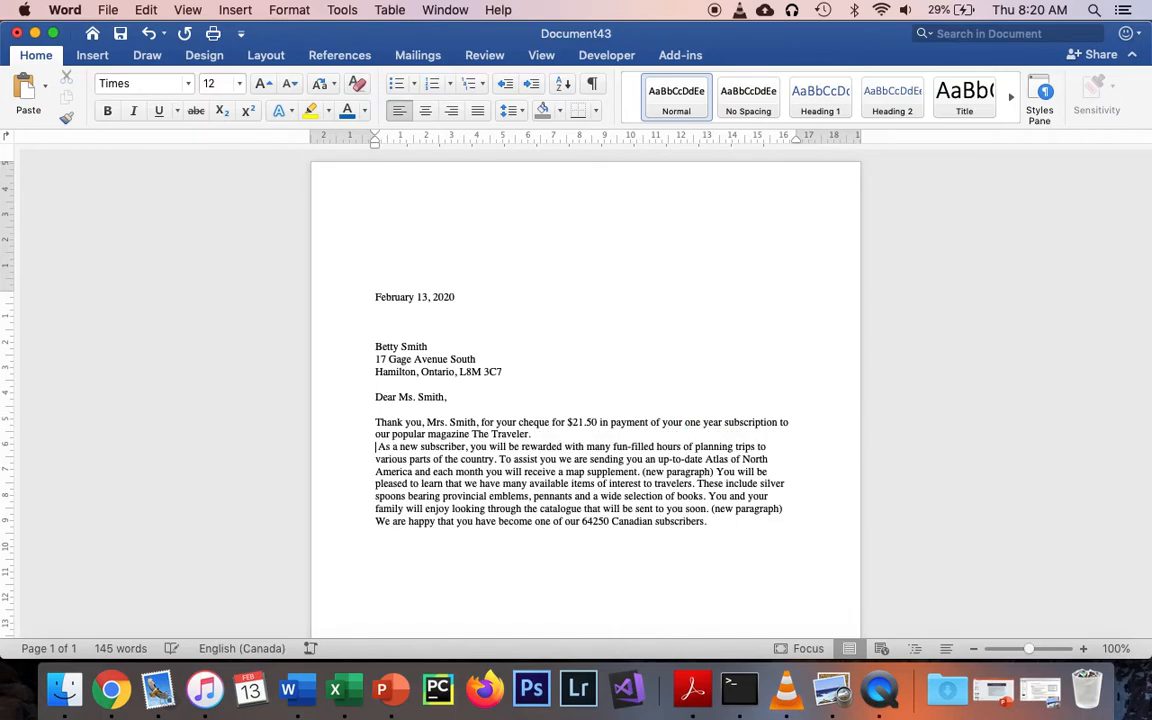
key("Delete")
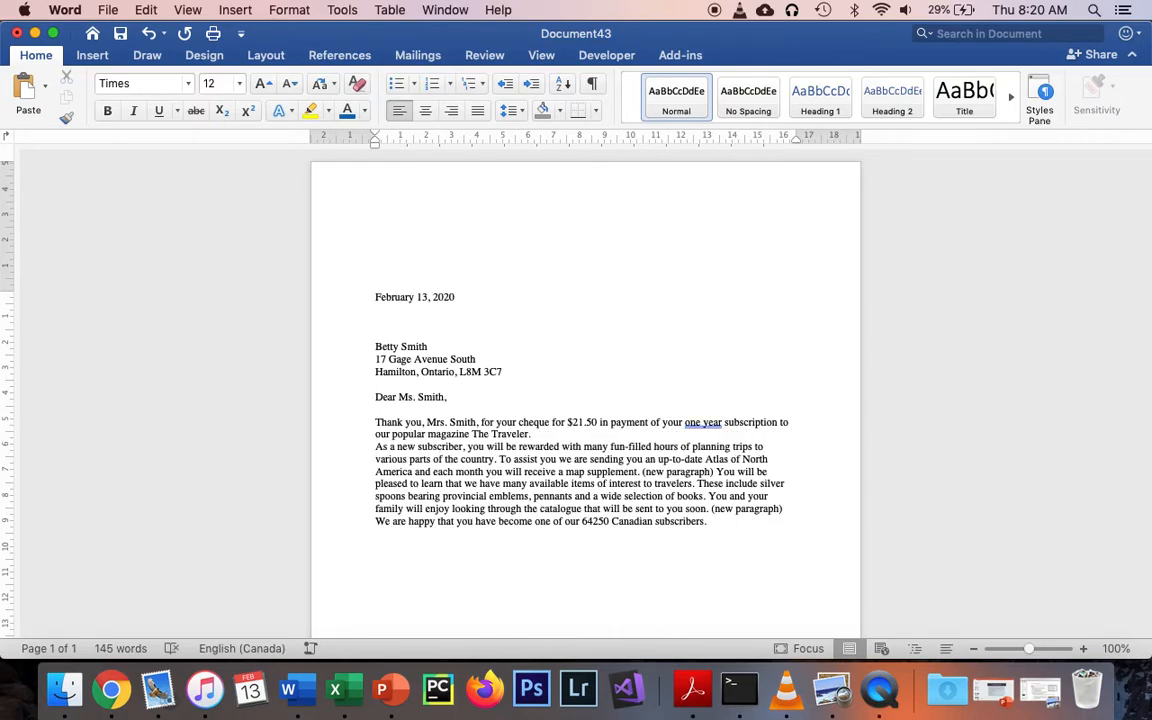
key("Return")
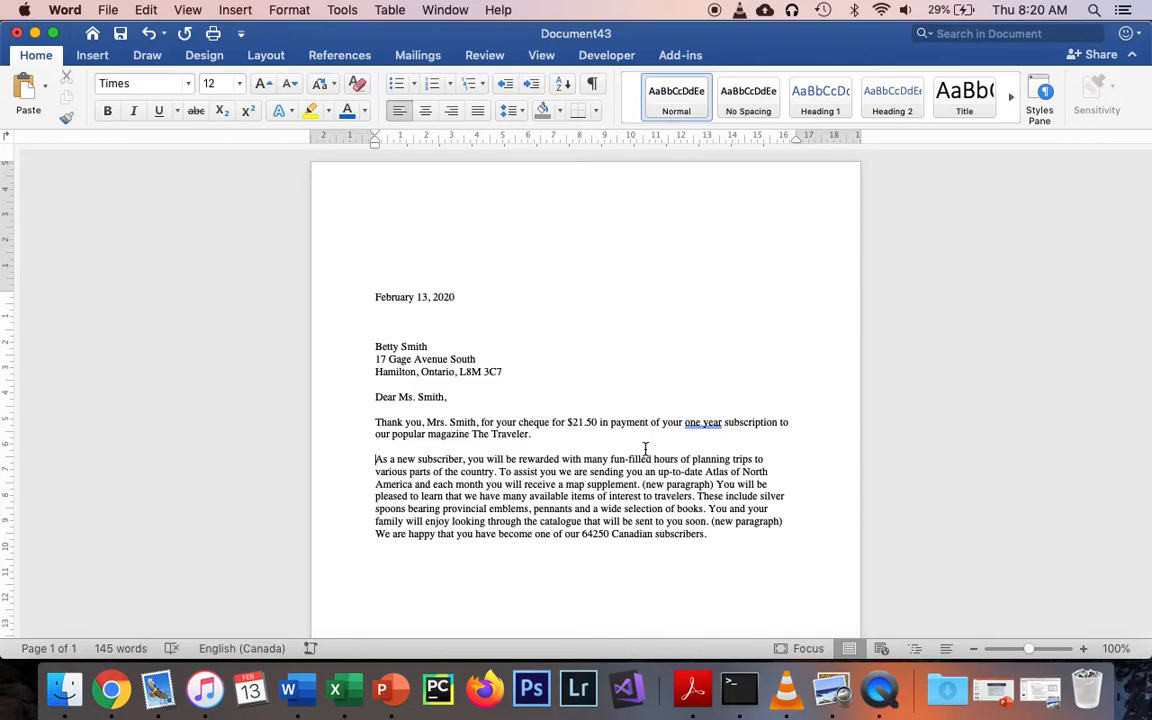
left_click_drag(547, 436, 377, 424)
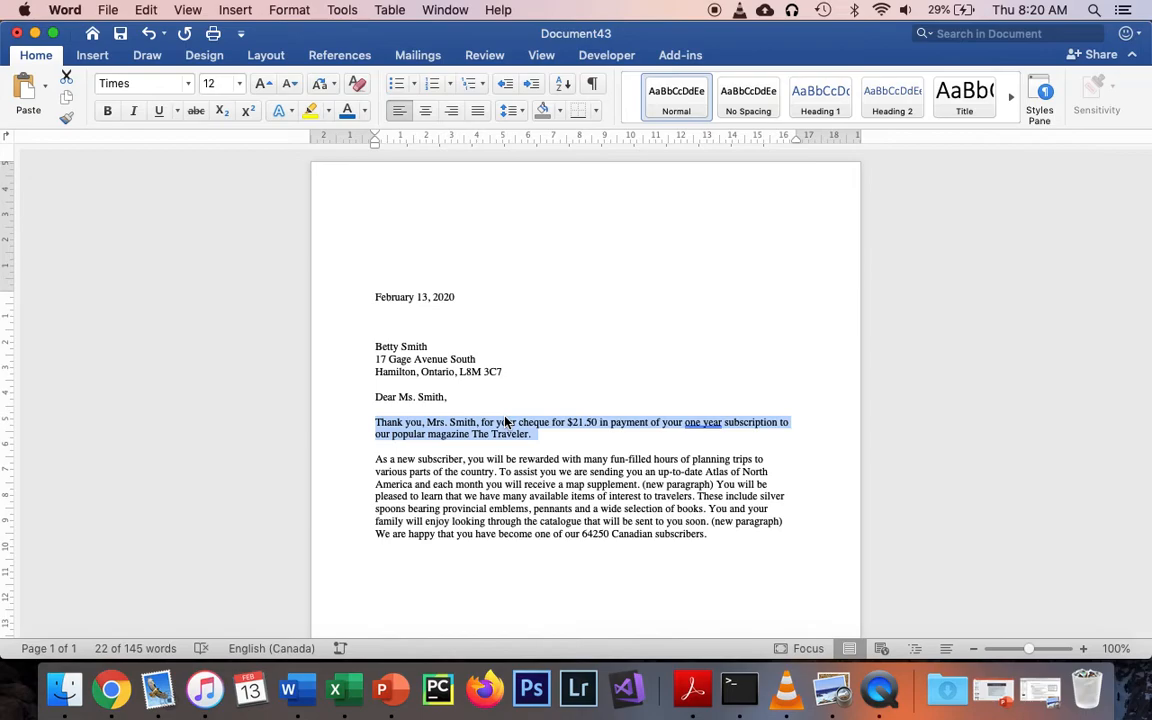
Replace the remaining '(new paragraph)' markers with spaced paragraph breaks, ending at 'We are happy'.
left_click(641, 484)
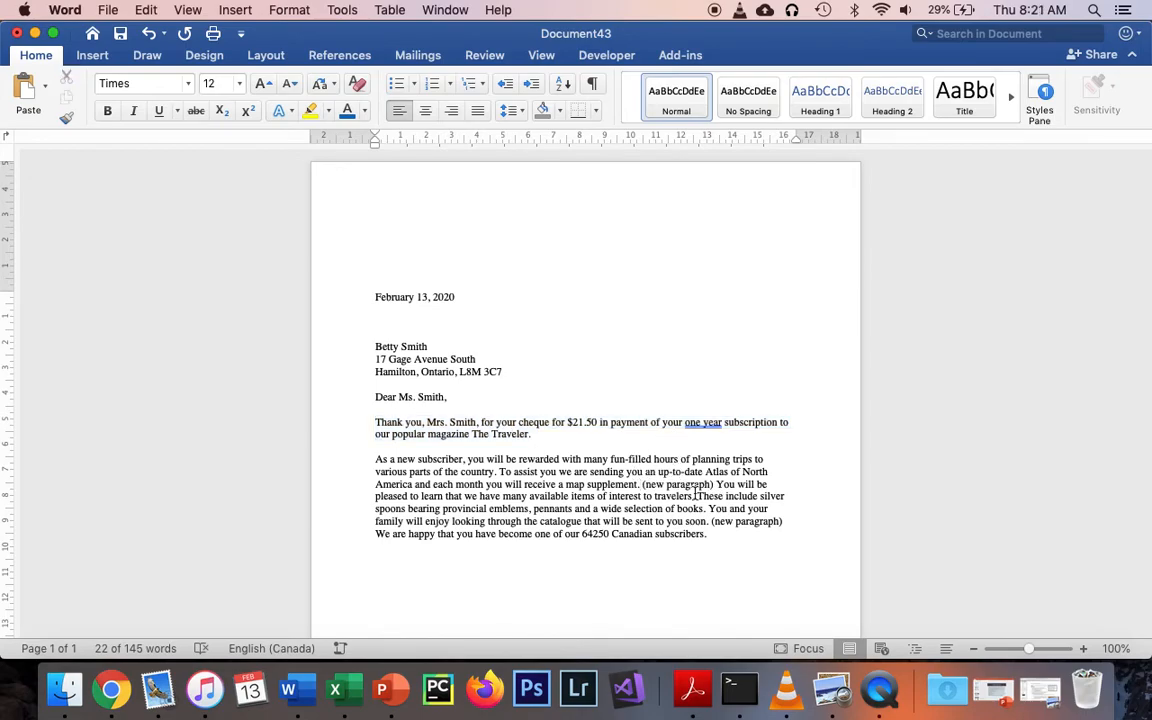
key("Return")
key("Delete")
key("Delete")
key("Delete")
key("Delete")
key("Delete")
key("Delete")
key("Delete")
key("Delete")
key("Delete")
key("Delete")
key("Delete")
key("Delete")
key("Delete")
key("Delete")
key("Delete")
key("Delete")
key("Delete")
key("Return")
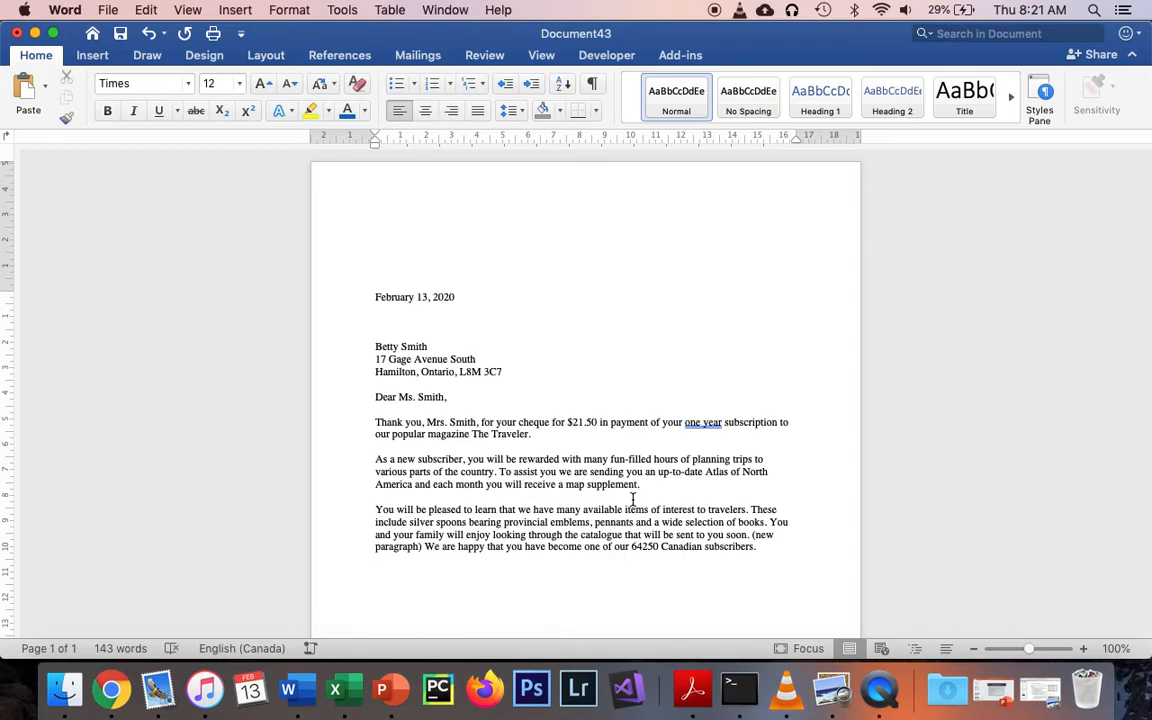
left_click(753, 535)
key("Return")
key("Return")
key("Delete")
key("Delete")
key("Delete")
key("Delete")
key("Delete")
key("Delete")
key("Delete")
key("Delete")
key("Delete")
key("Delete")
key("Delete")
key("Delete")
key("Delete")
key("Delete")
key("Delete")
key("Delete")
key("End")
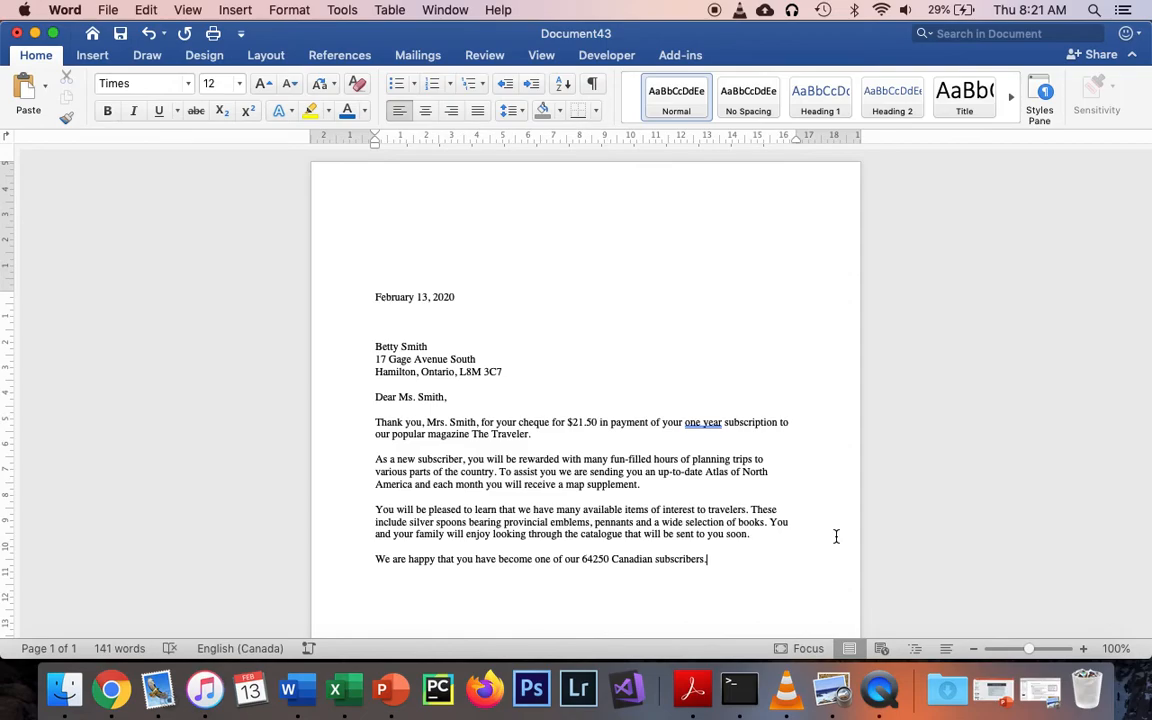
Add the closing 'Sincerely yours,', the signer's name and the title 'Subscription Manager' on separate lines.
left_click_drag(727, 558, 377, 428)
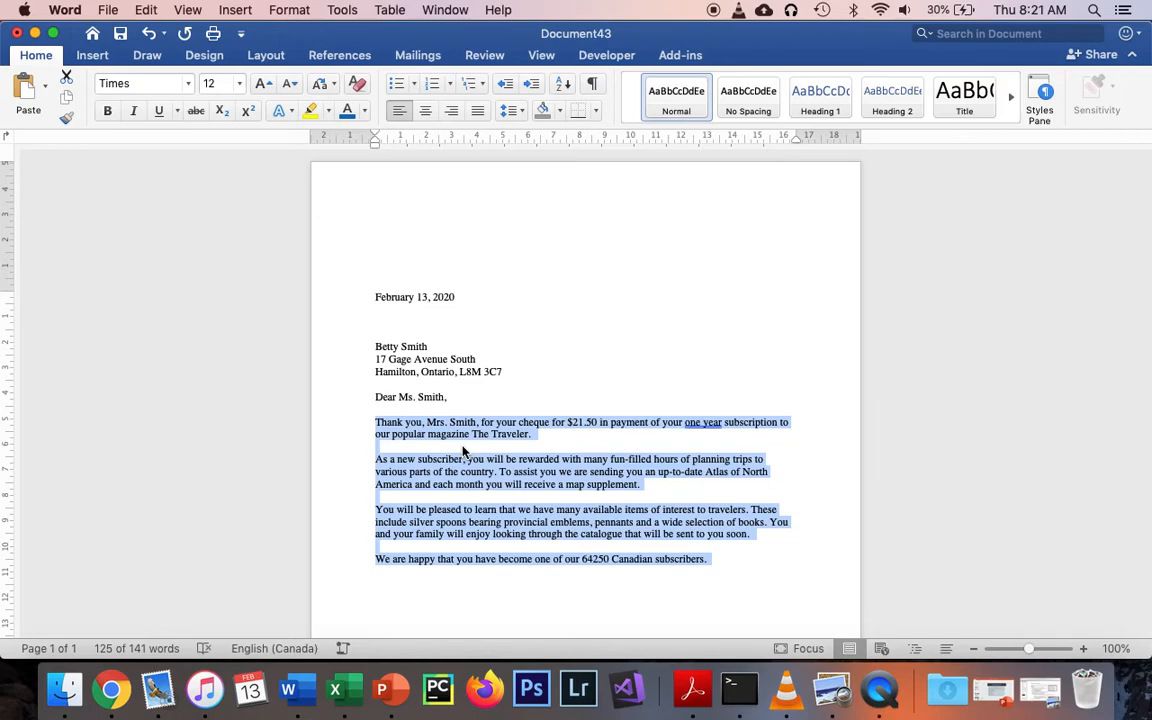
left_click(716, 554)
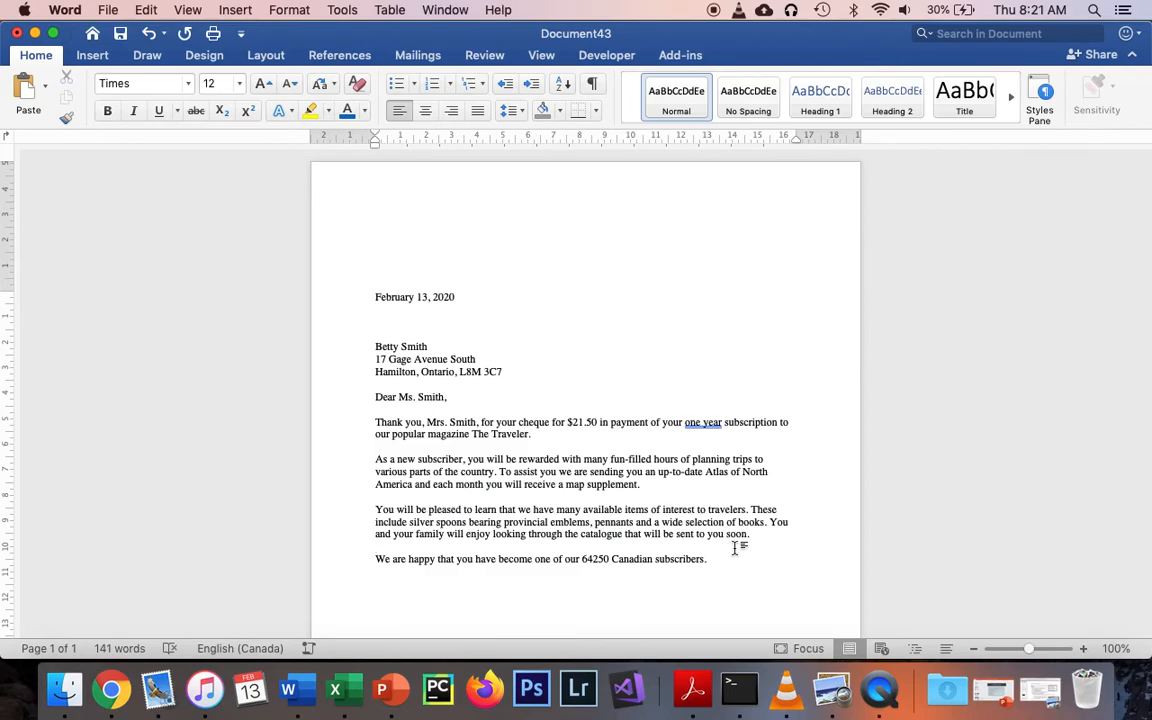
left_click(731, 559)
key("Return")
type("Sincerely yours,")
key("Return")
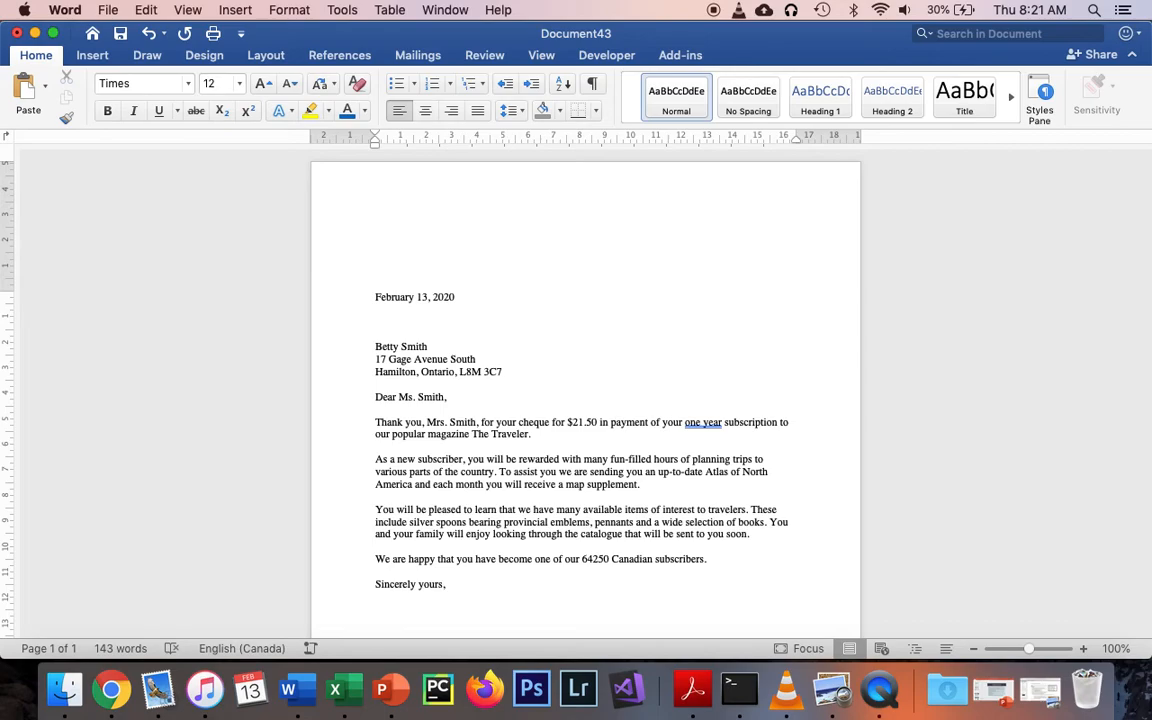
type("Mr. Valconi")
key("Return")
type("Subs")
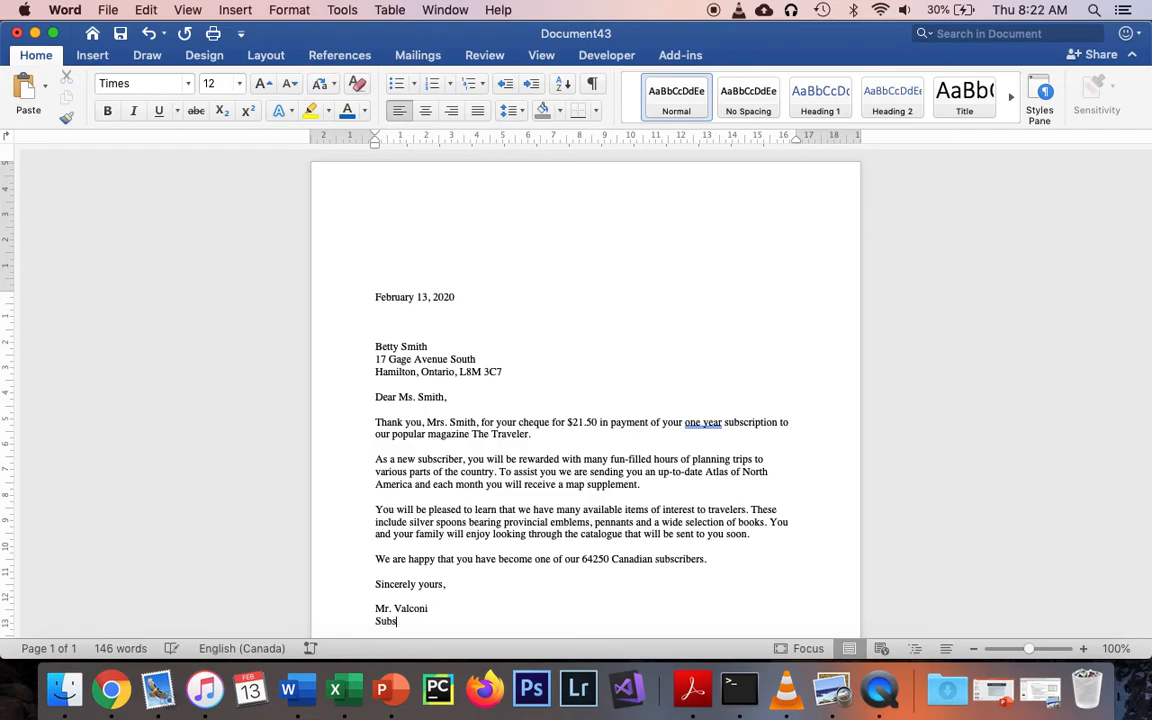
type("cription Manager")
scroll(718, 480, "down", 3)
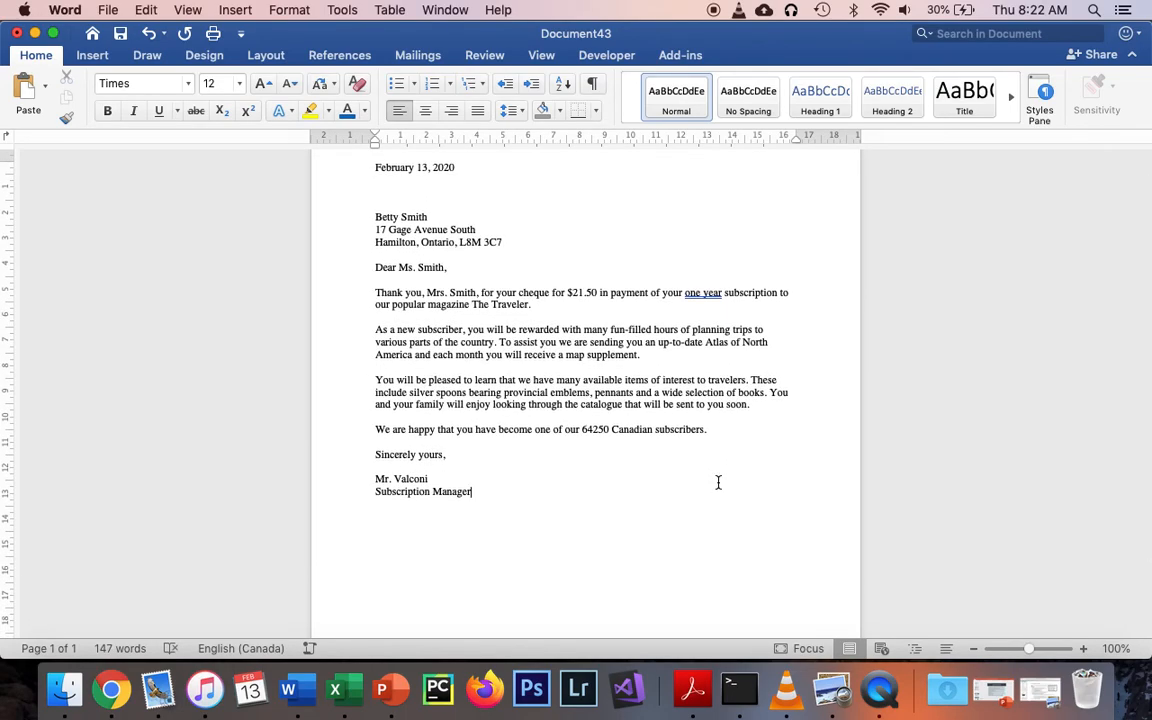
Insert two blank lines between 'Sincerely yours,' and the signer's name for a signature.
left_click(395, 466)
key("Return")
key("Return")
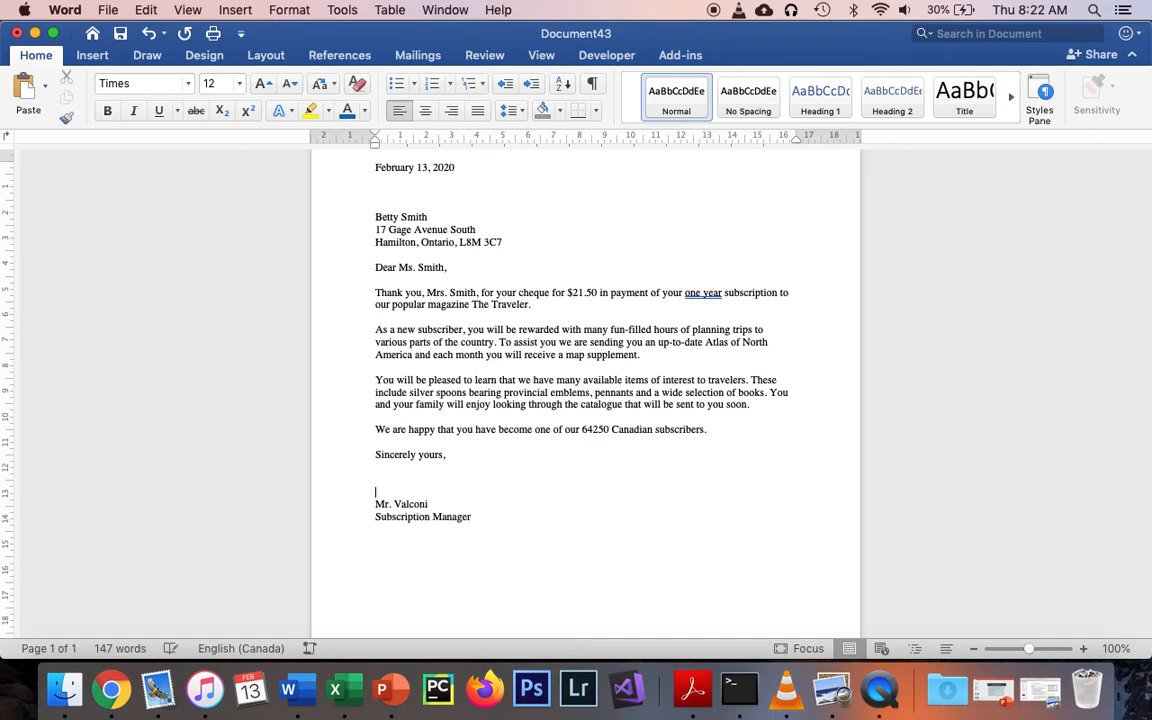
left_click(380, 468)
left_click(412, 486)
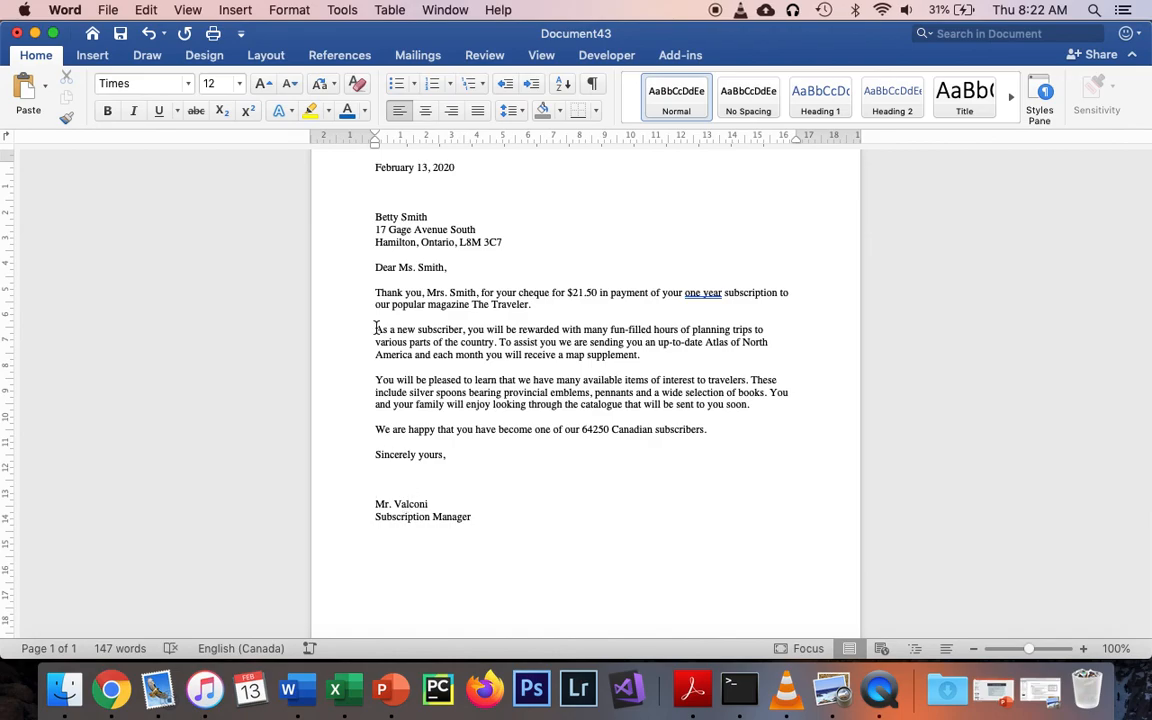
scroll(376, 326, "up", 2)
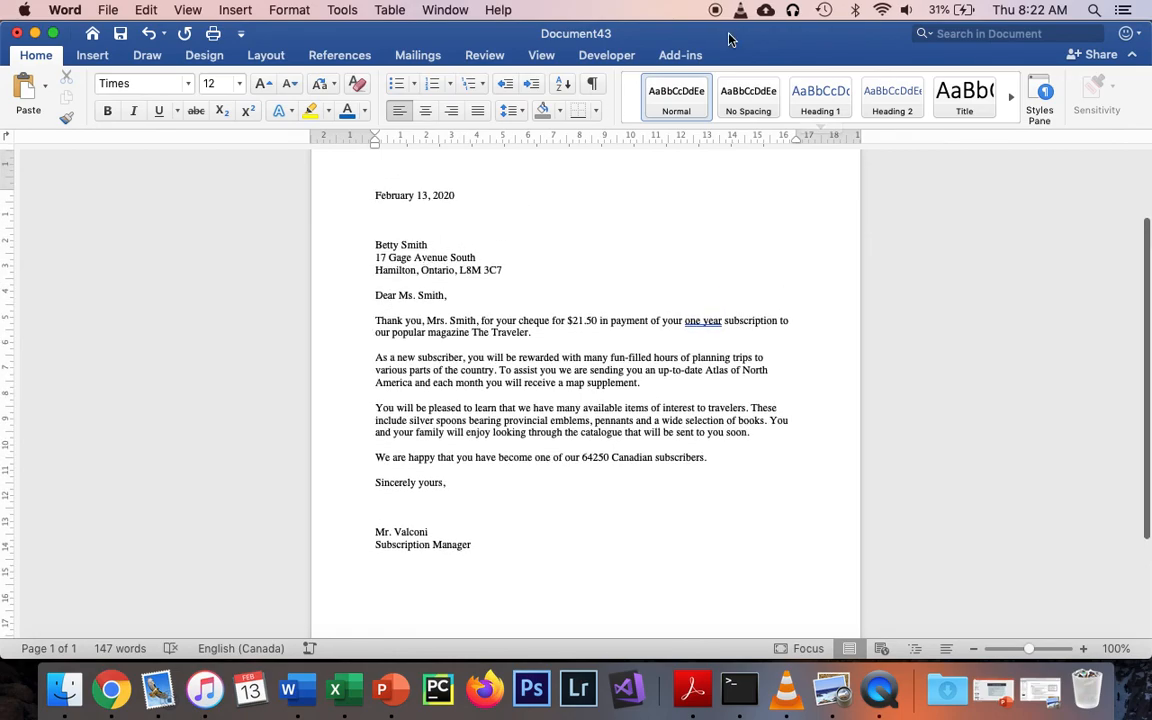